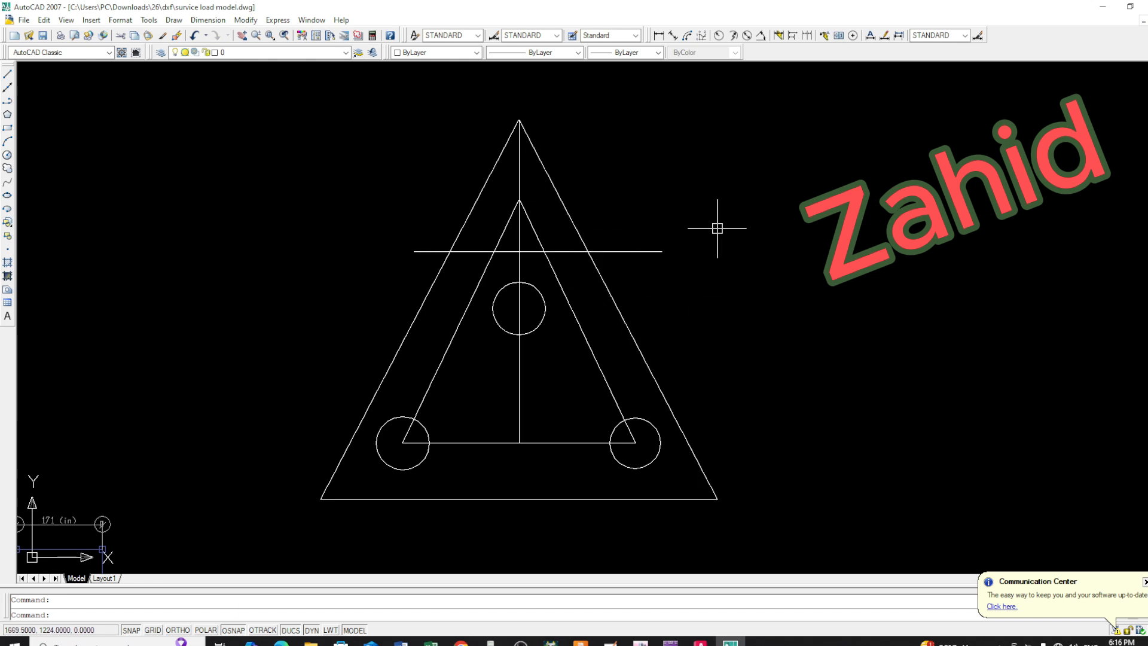
Step: Try trimming the outer triangle's two sloping sides above the horizontal line with all objects as cutting edges, and undo the trims
{"action": "type", "text": "t"}
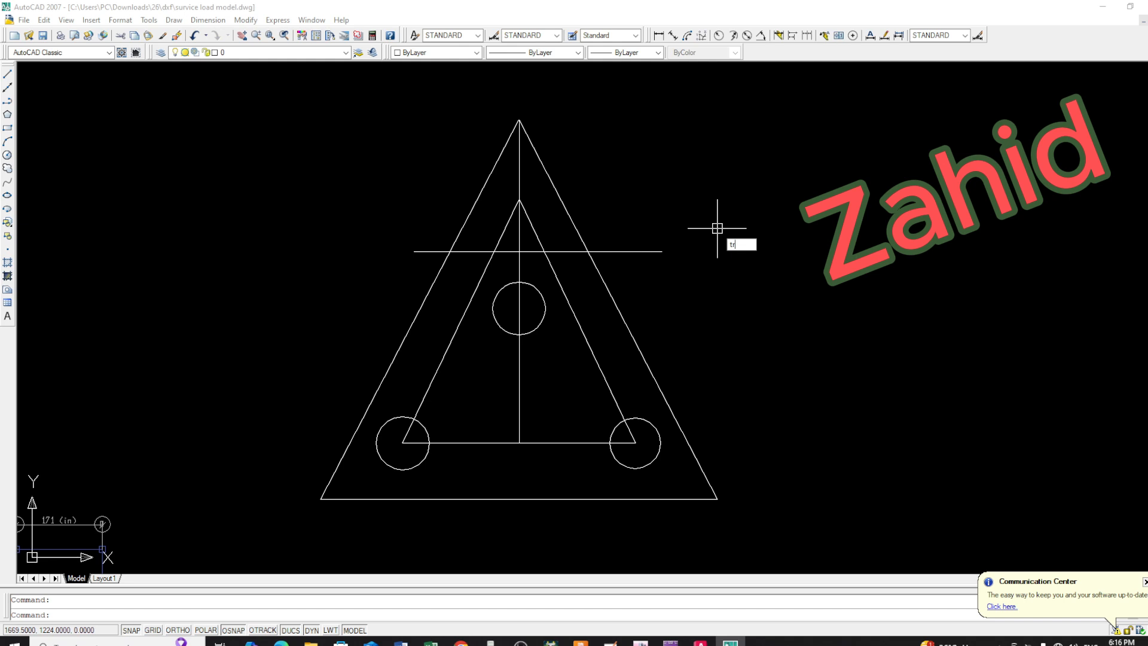
{"action": "type", "text": "r"}
{"action": "key", "text": "Return"}
{"action": "key", "text": "Return"}
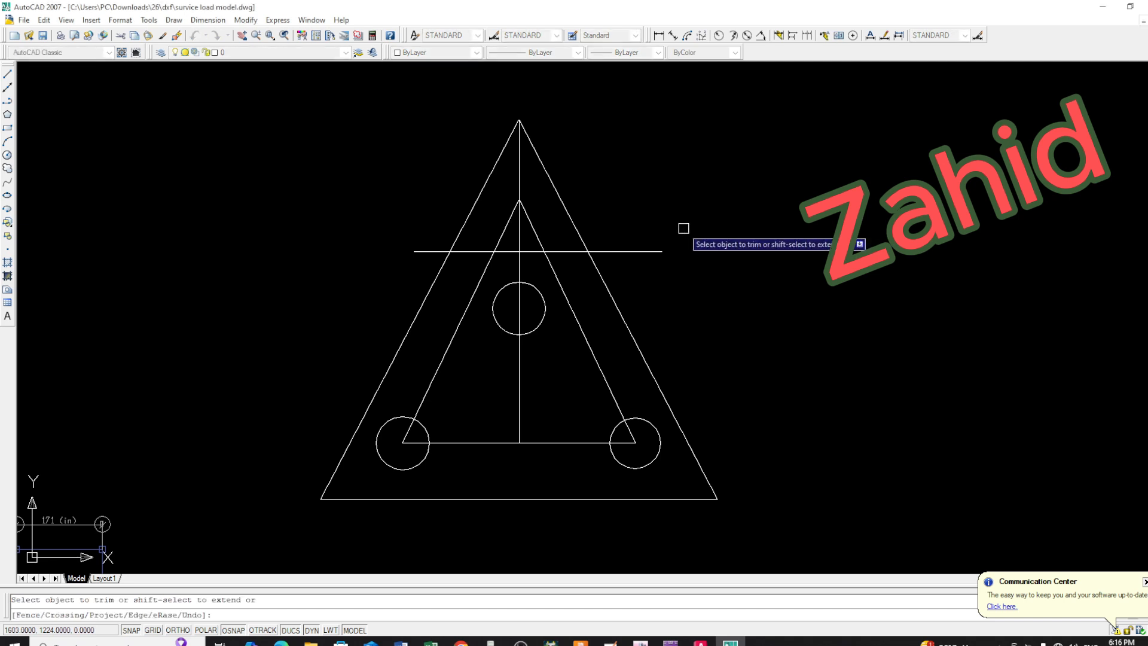
{"action": "left_click", "coordinate": [570, 211]}
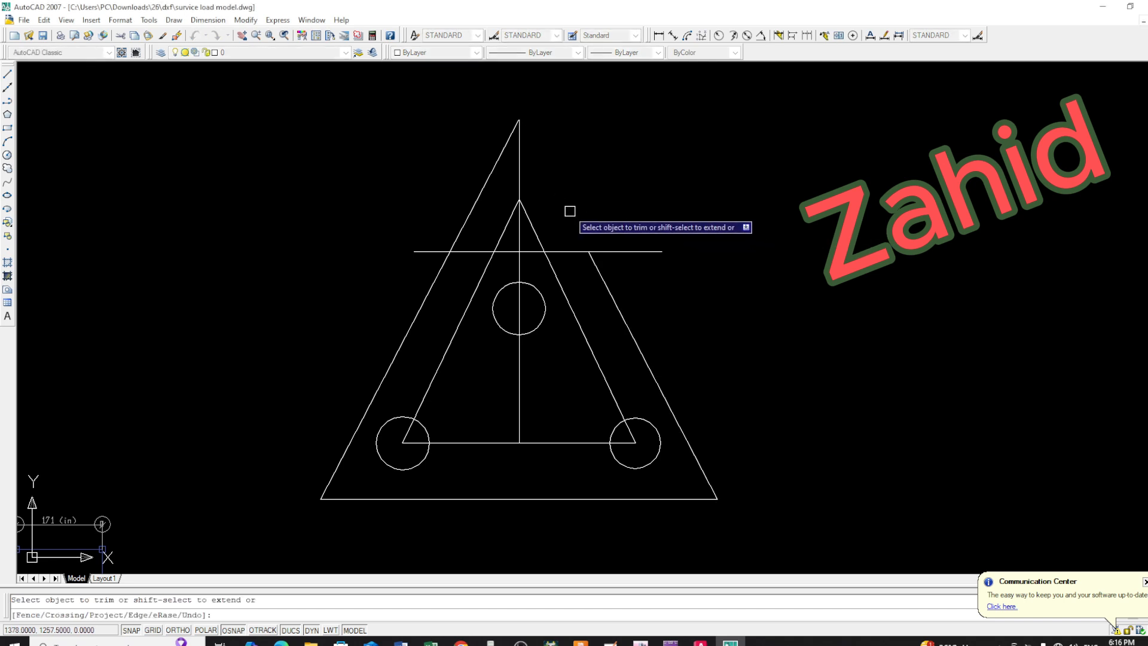
{"action": "left_click", "coordinate": [495, 164]}
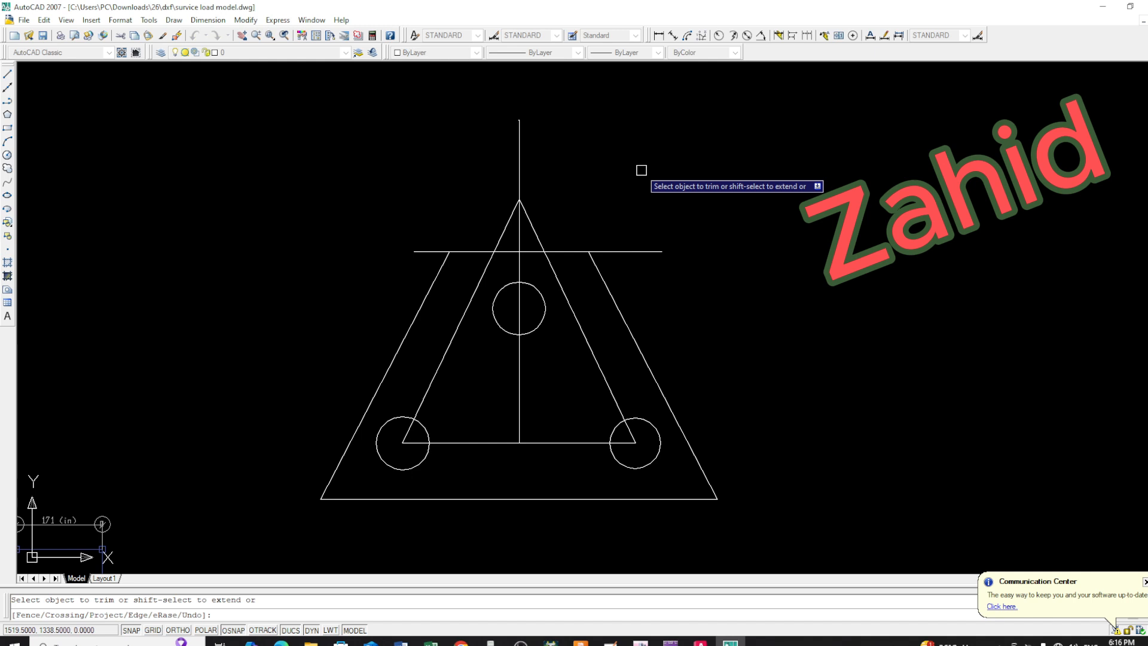
{"action": "type", "text": "u"}
{"action": "key", "text": "Return"}
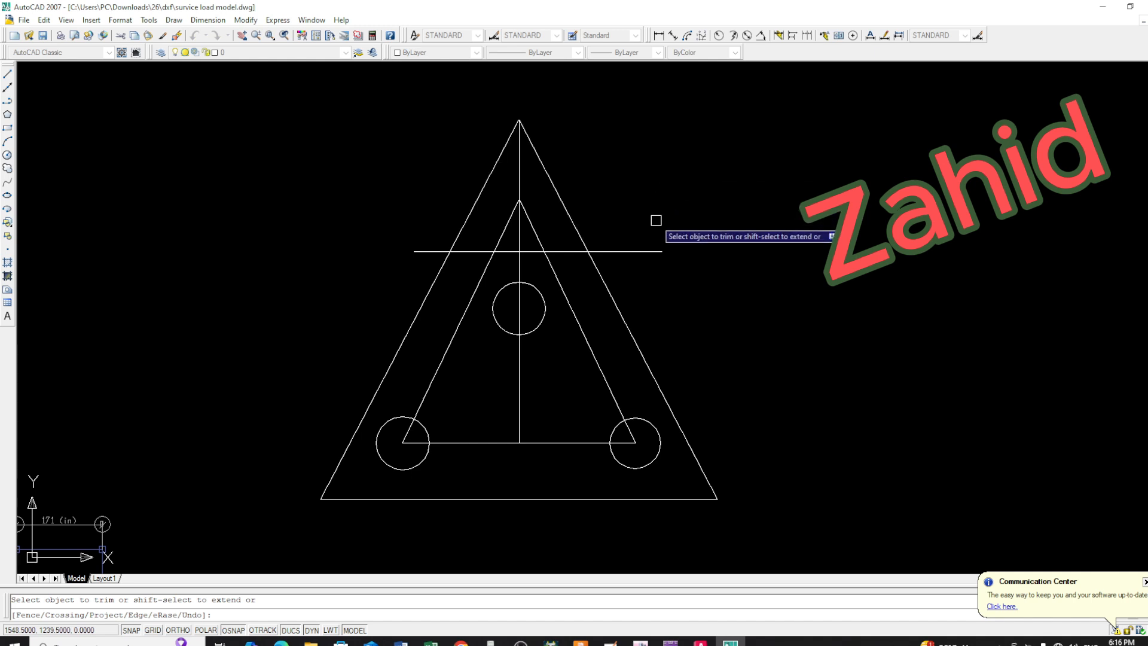
{"action": "key", "text": "Escape"}
Step: Try trimming all the lines above the horizontal line in one selection, with only that line as cutting edge, and undo the trim
{"action": "type", "text": "t"}
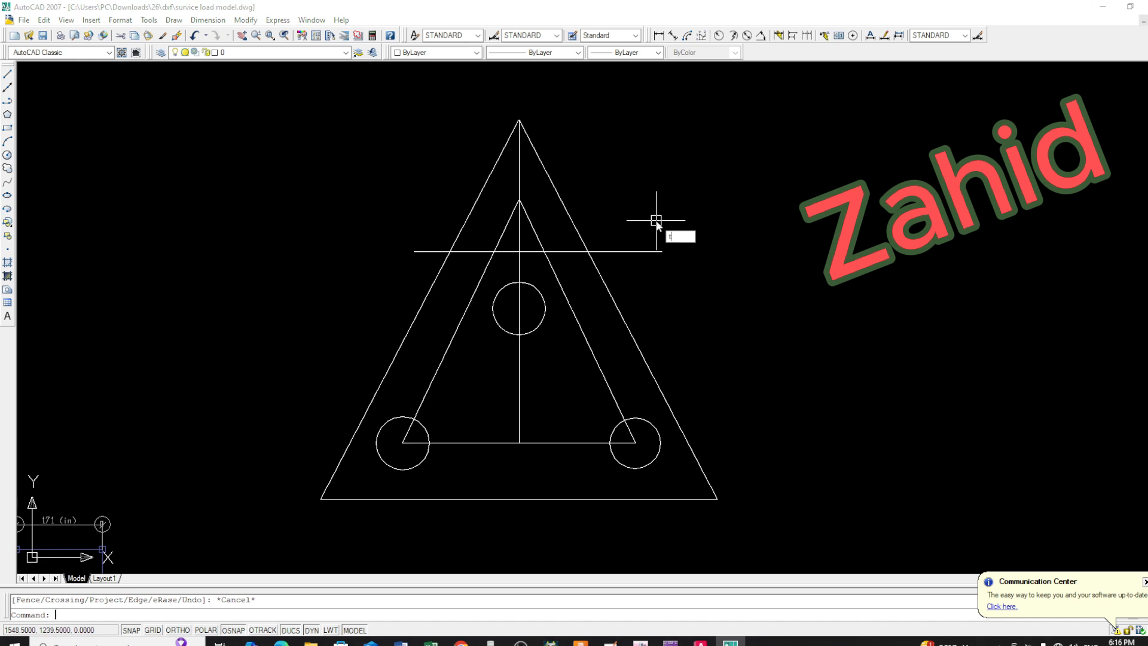
{"action": "type", "text": "r"}
{"action": "key", "text": "Return"}
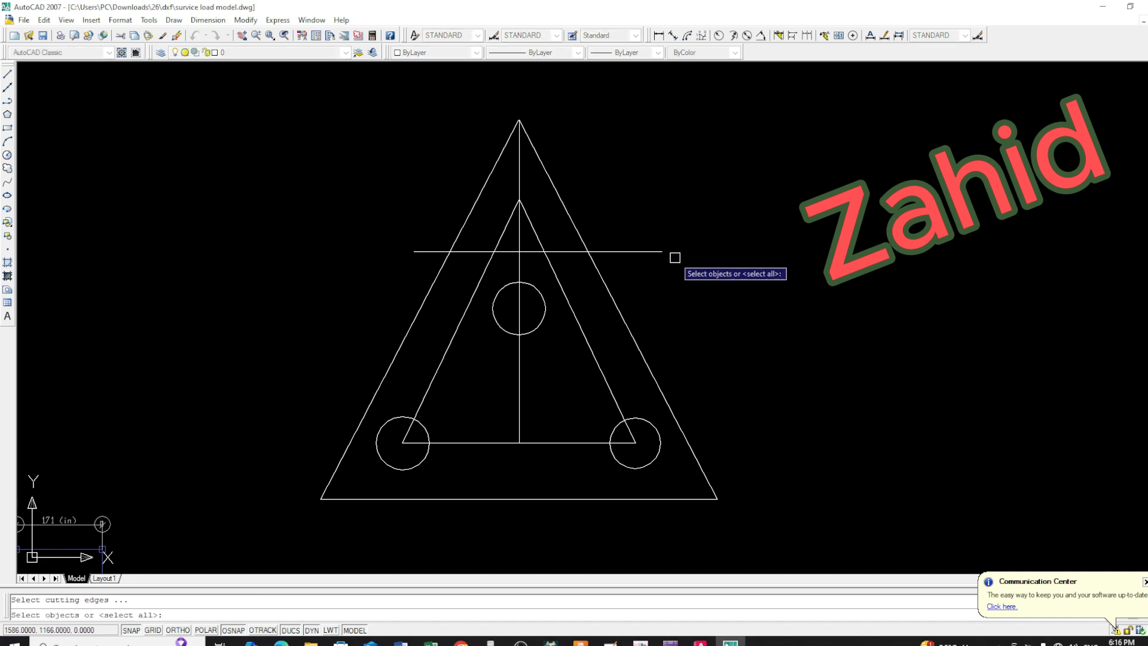
{"action": "left_click", "coordinate": [635, 251]}
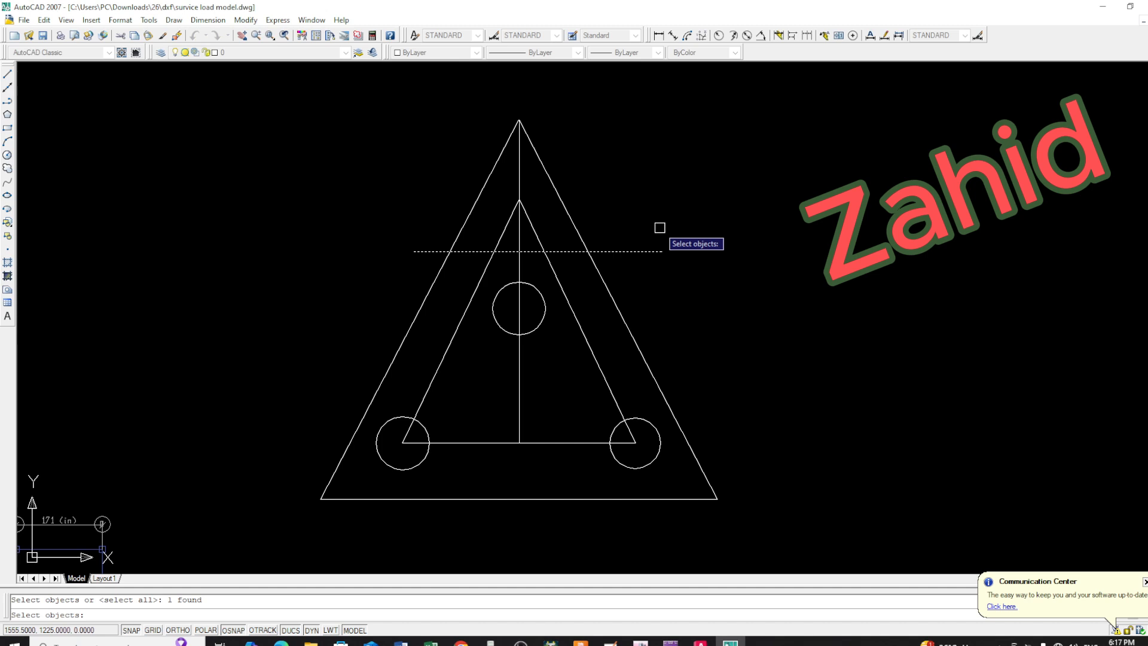
{"action": "key", "text": "Return"}
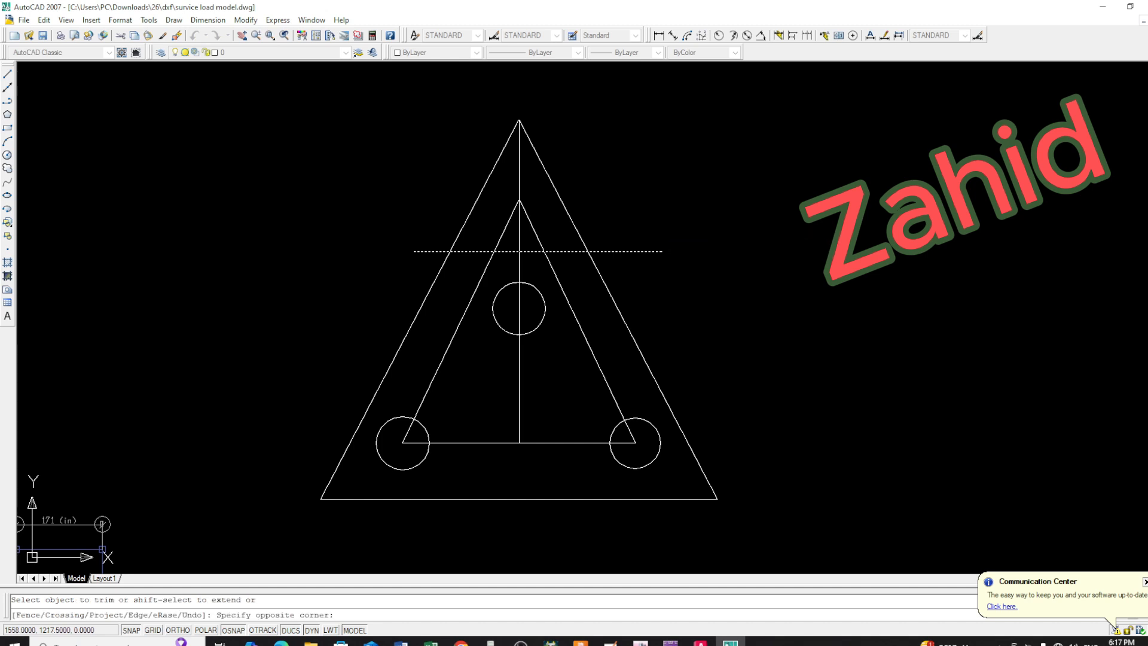
{"action": "left_click", "coordinate": [661, 232]}
{"action": "left_click", "coordinate": [351, 114]}
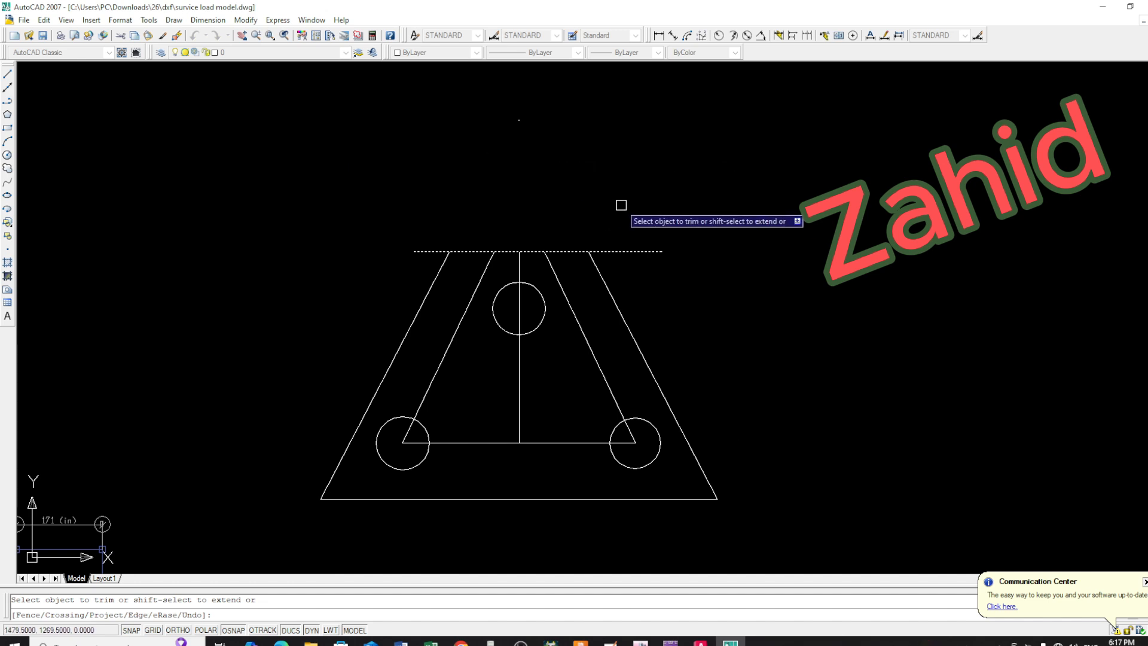
{"action": "key", "text": "ctrl+z"}
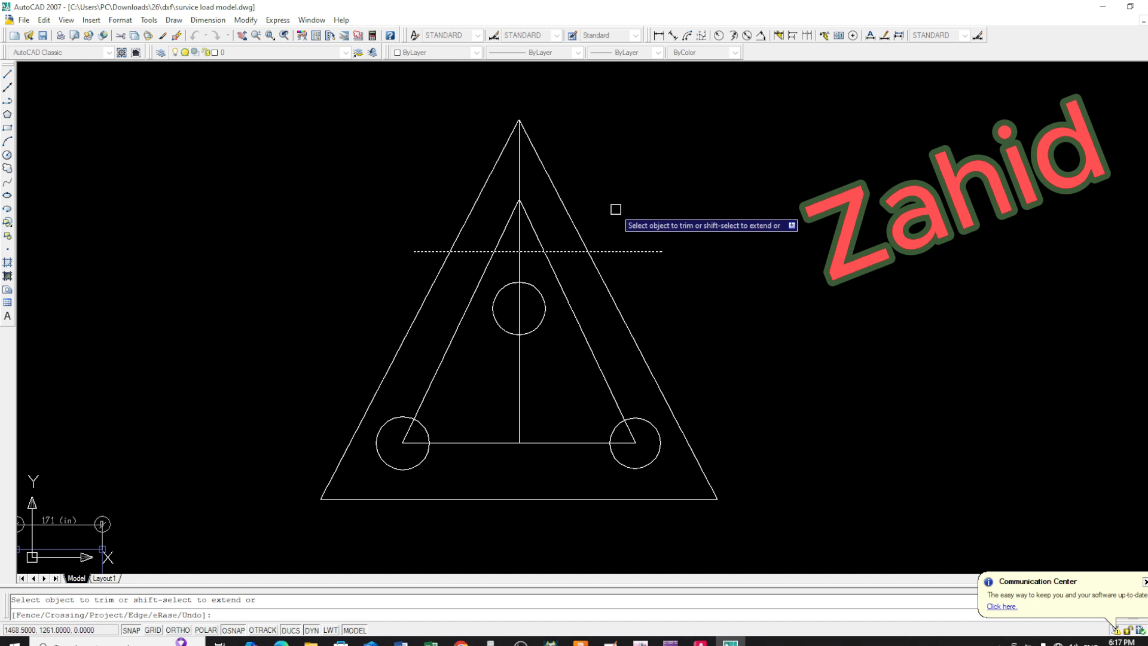
{"action": "key", "text": "Escape"}
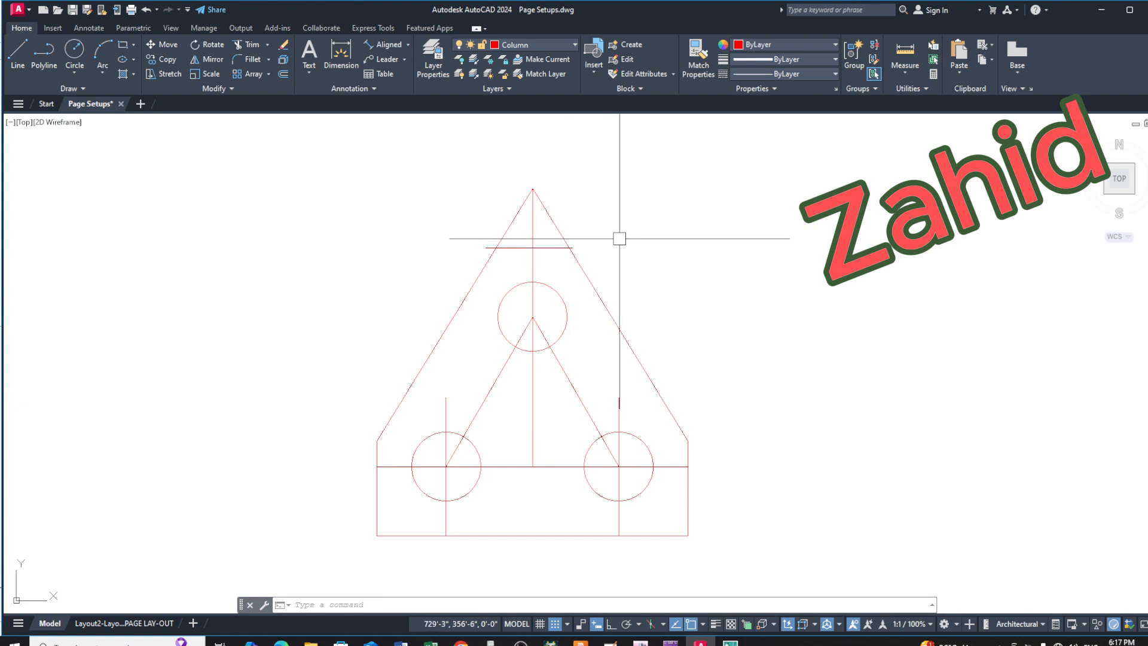
Step: In AutoCAD 2024, try trimming the outline's right sloping side above the short horizontal line, and undo the trim
{"action": "type", "text": "r"}
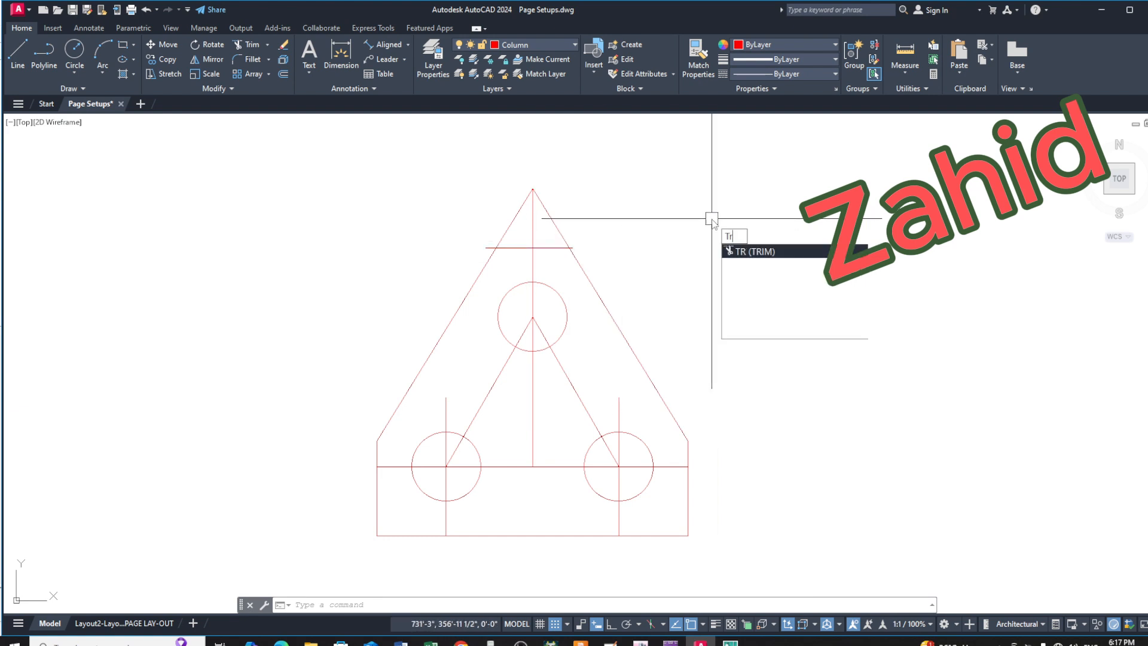
{"action": "key", "text": "Return"}
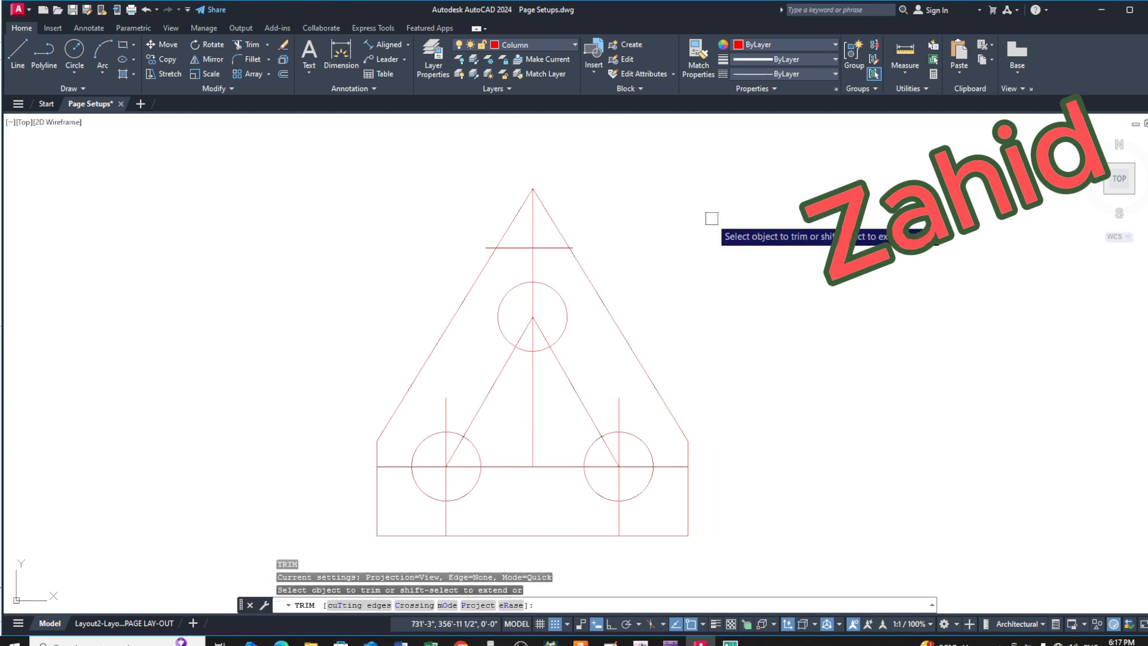
{"action": "left_click", "coordinate": [553, 225]}
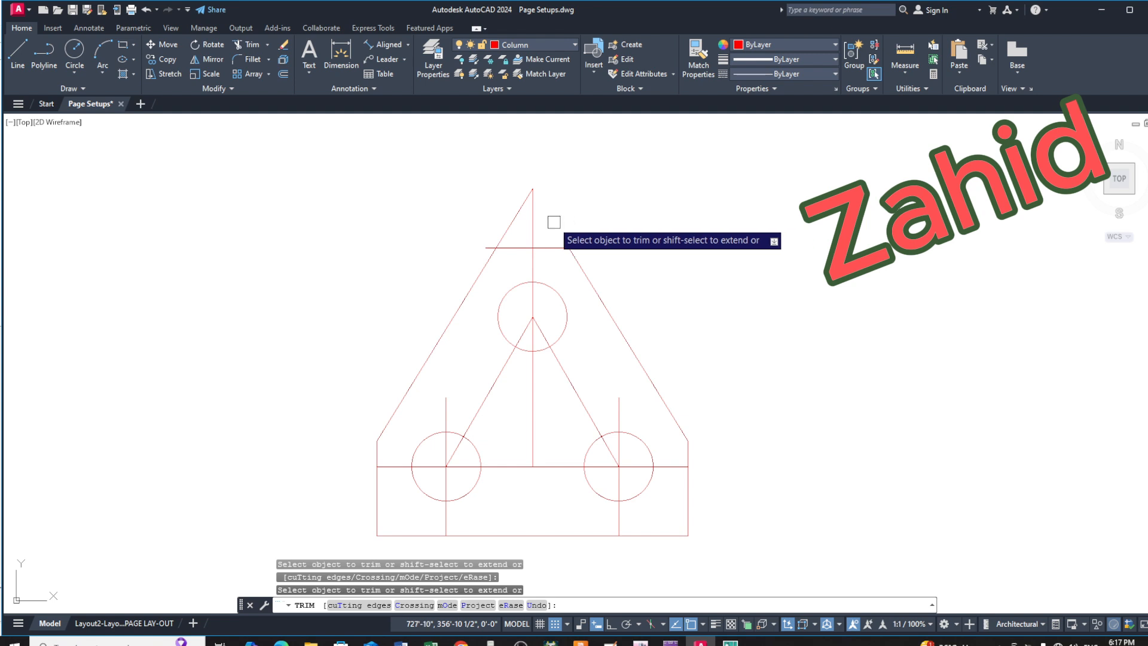
{"action": "key", "text": "ctrl+z"}
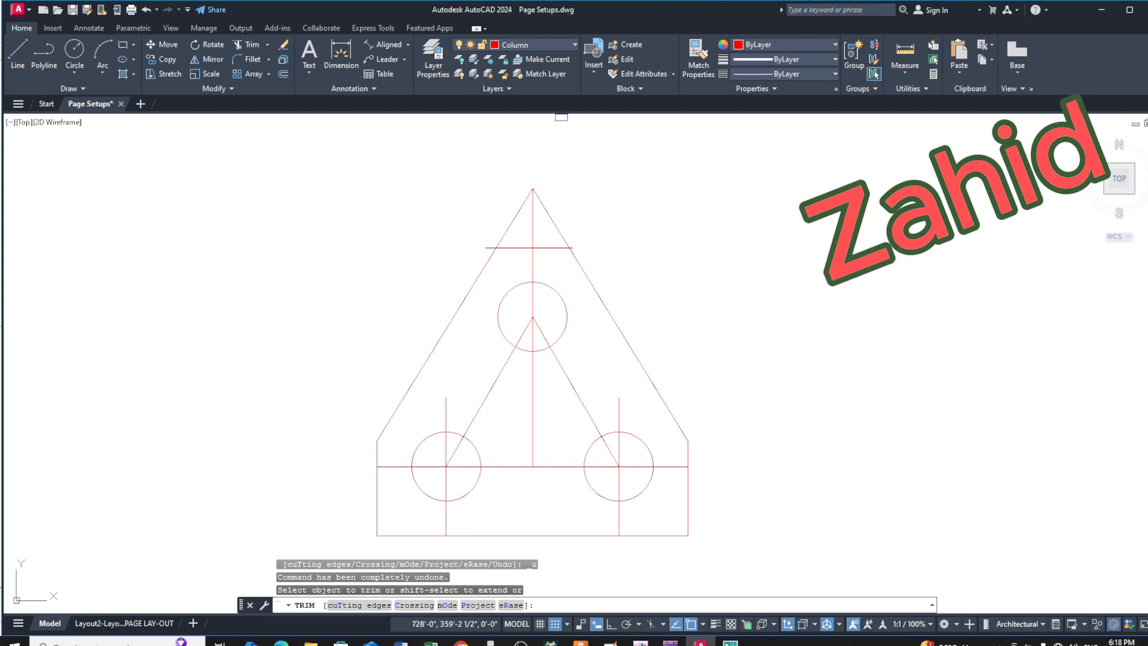
{"action": "key", "text": "Escape"}
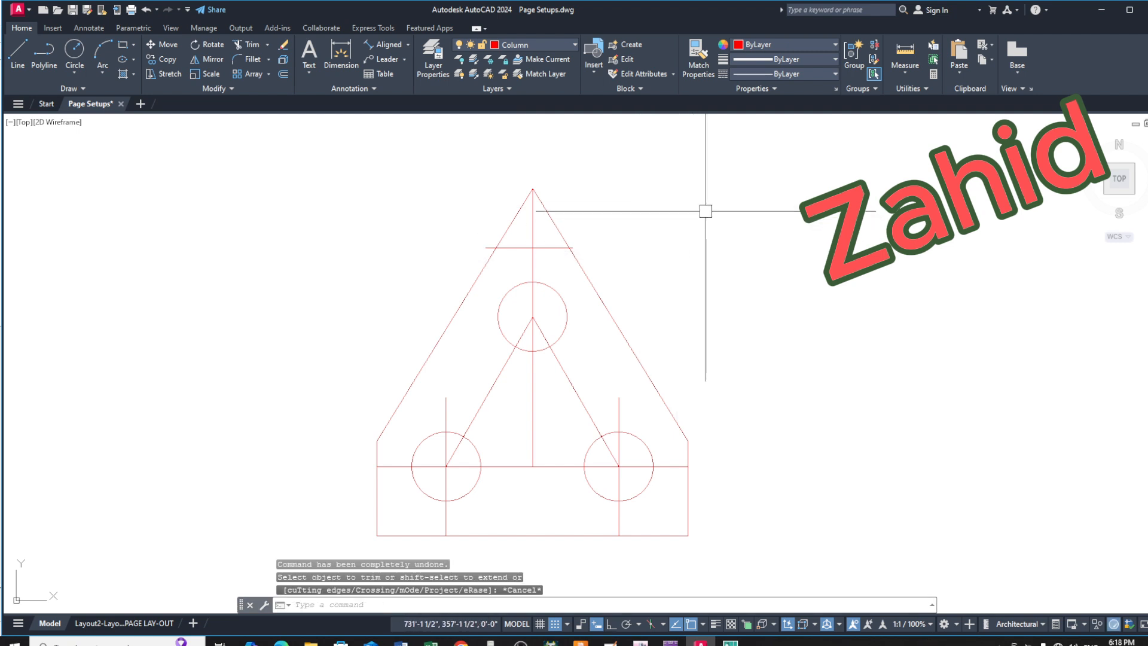
Step: Set the TRIMEXTENDMODE system variable to 0
{"action": "type", "text": "TR"}
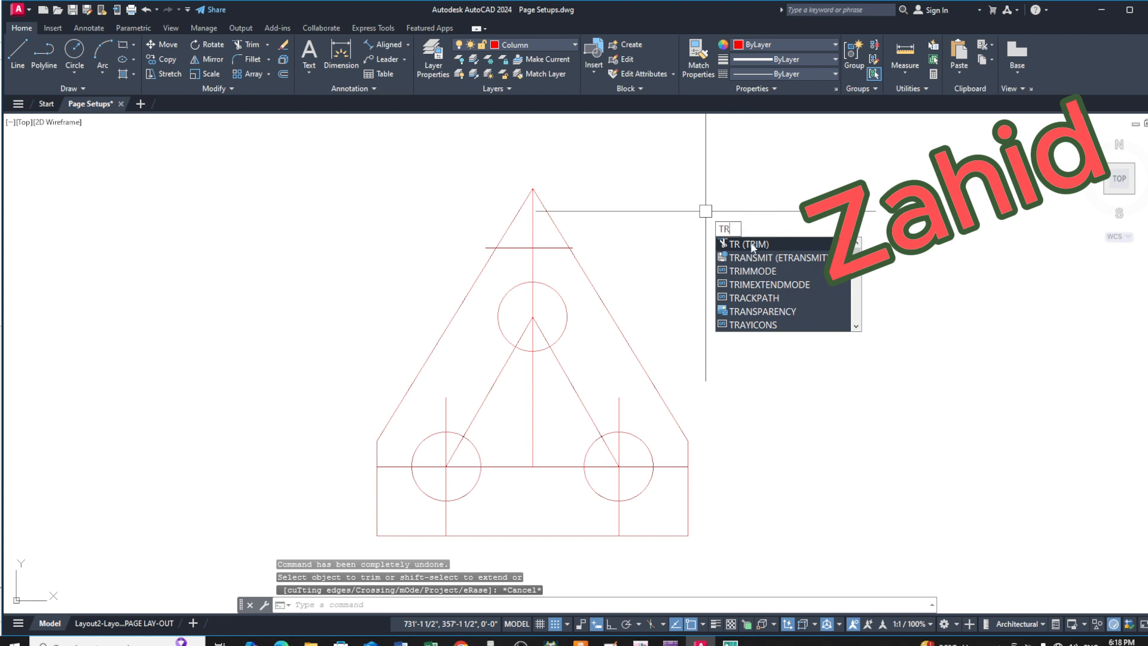
{"action": "left_click", "coordinate": [766, 286]}
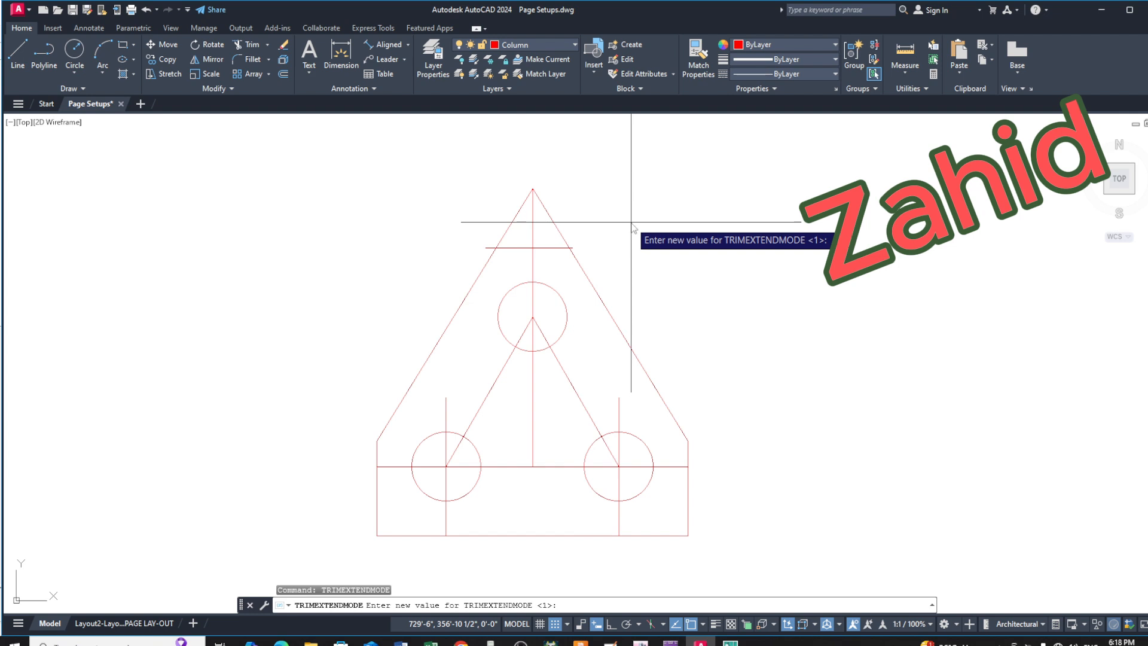
{"action": "type", "text": "0"}
{"action": "key", "text": "Return"}
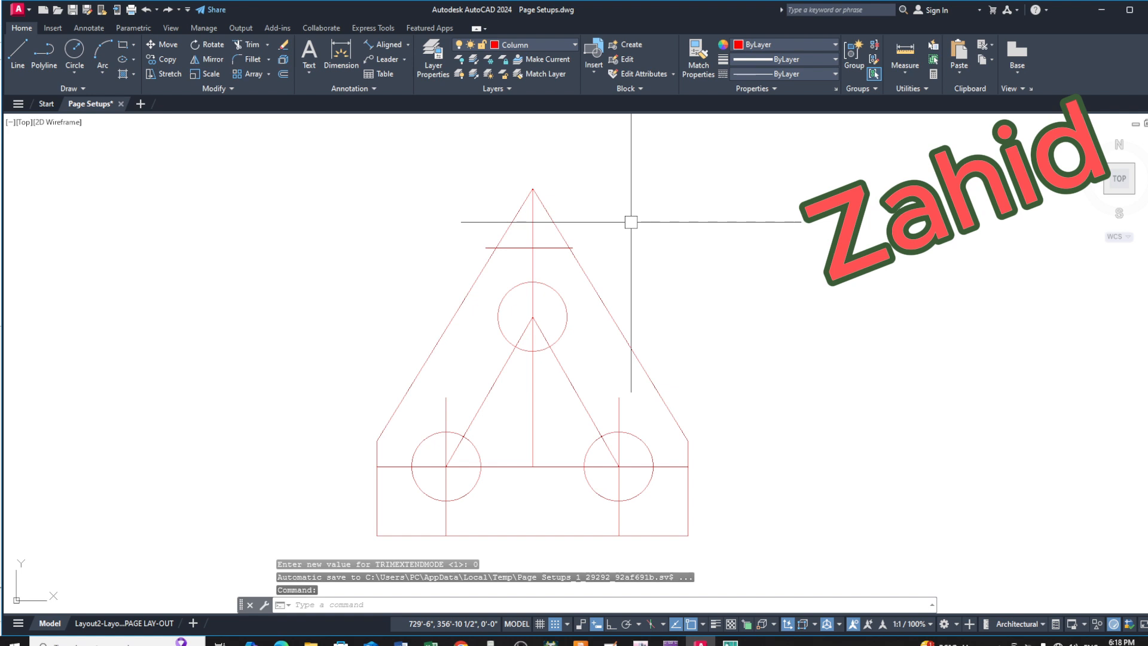
{"action": "type", "text": "TR"}
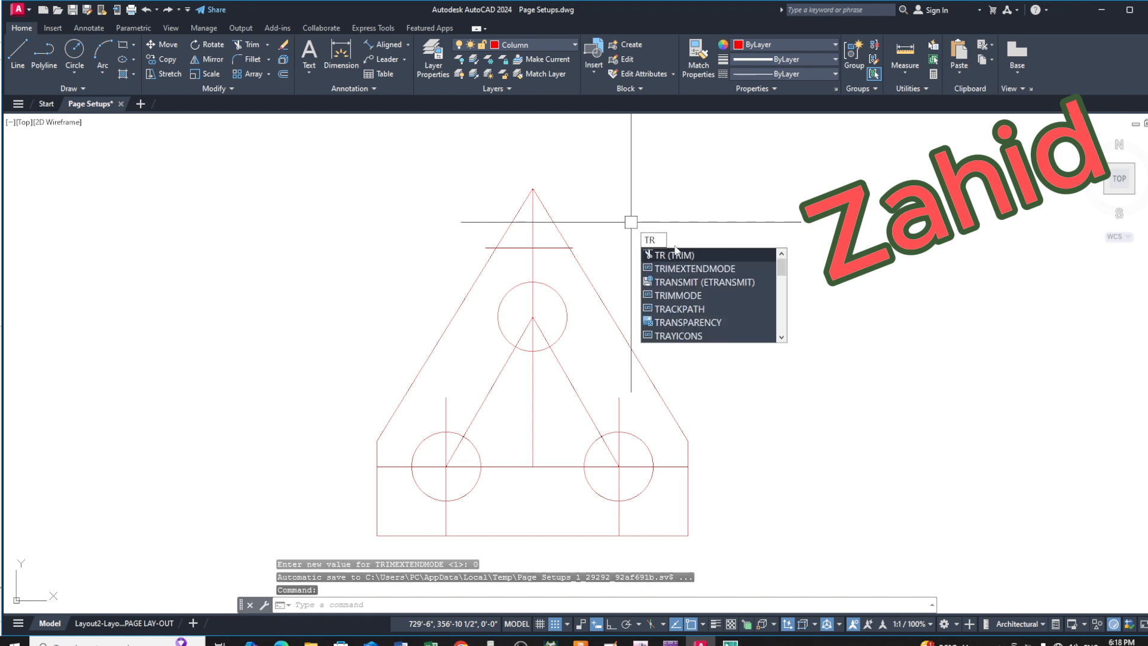
{"action": "left_click", "coordinate": [683, 255]}
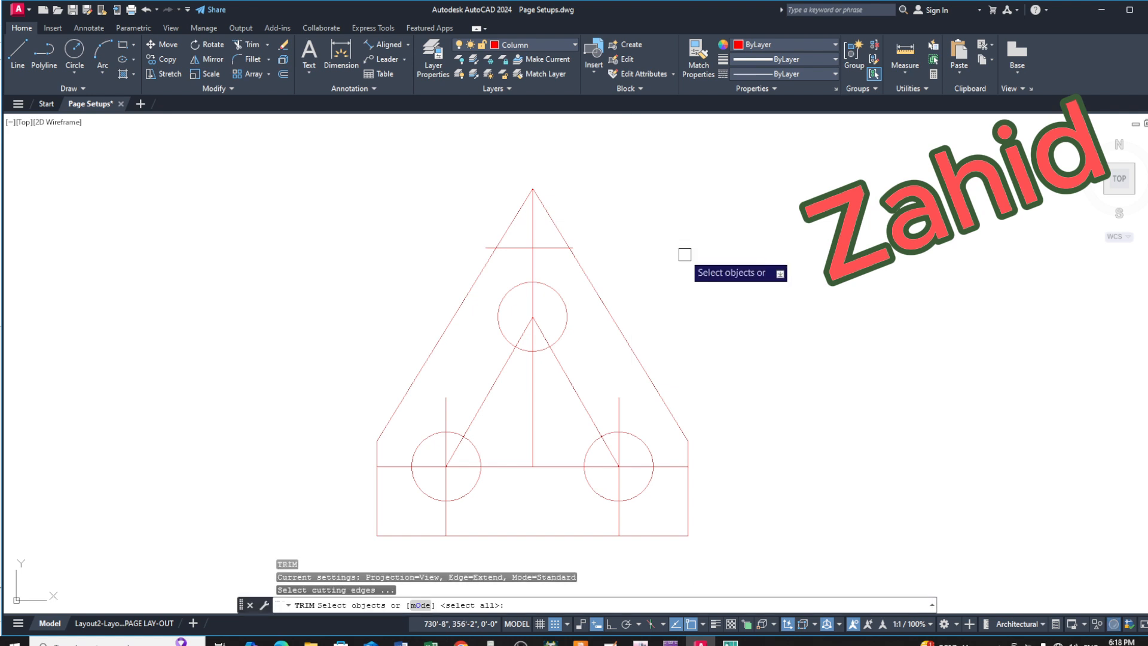
{"action": "left_click", "coordinate": [548, 249]}
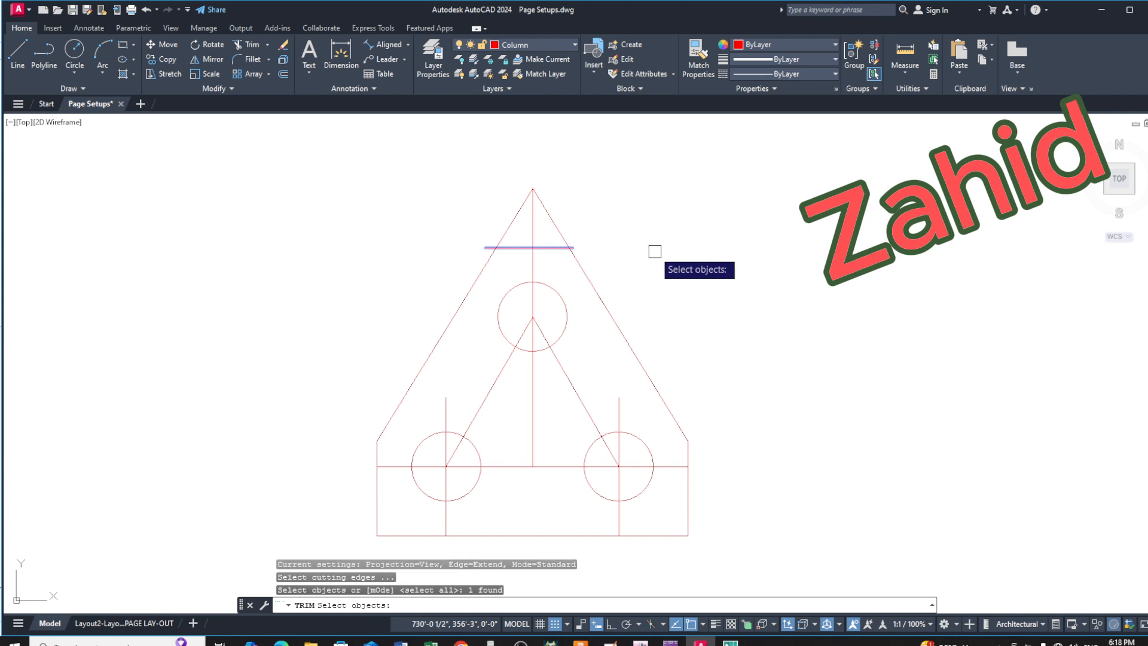
{"action": "left_click_drag", "start_coordinate": [654, 248], "coordinate": [495, 187]}
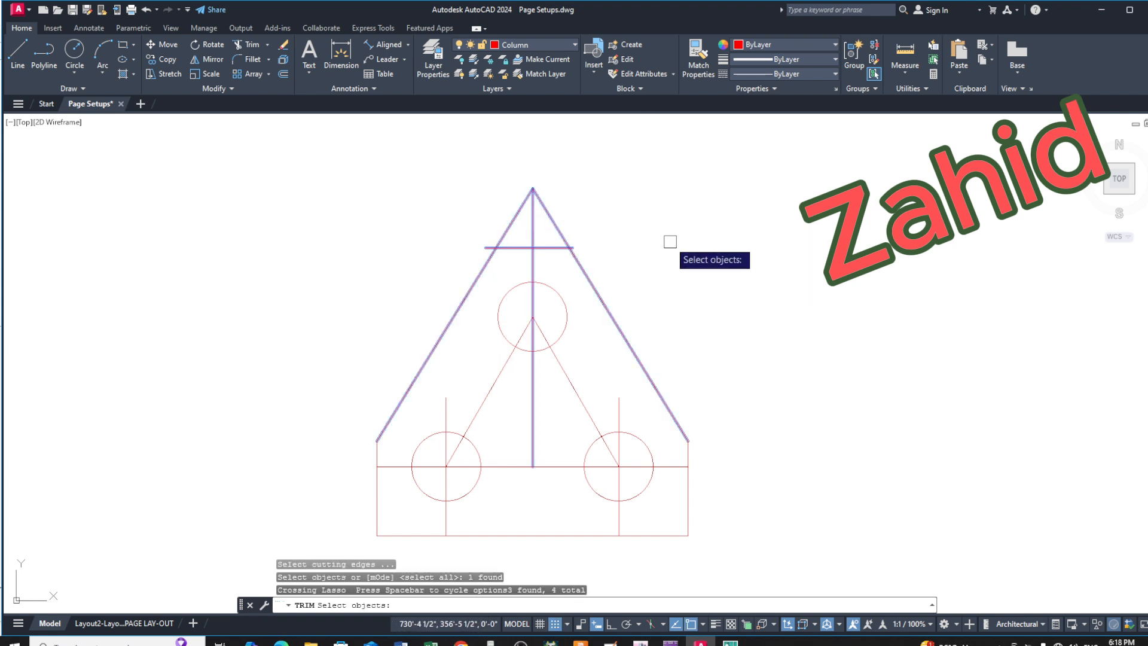
{"action": "key", "text": "Escape"}
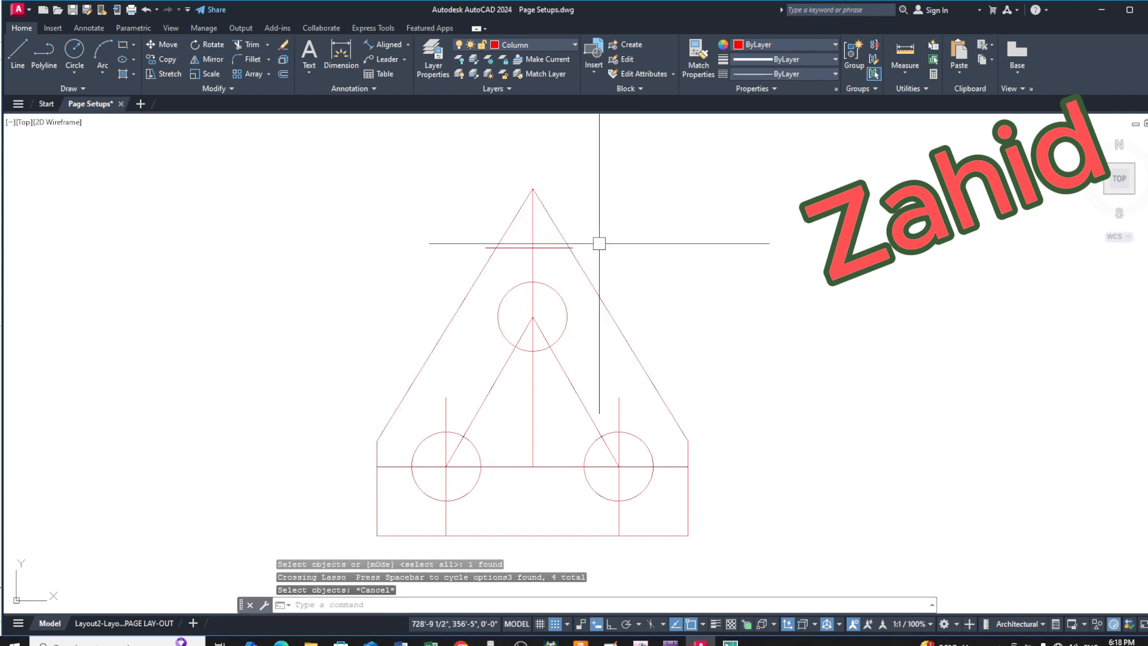
Step: Trim all the lines above the short horizontal line in one selection, using that line as cutting edge, and undo the trim
{"action": "key", "text": "Return"}
{"action": "left_click", "coordinate": [554, 250]}
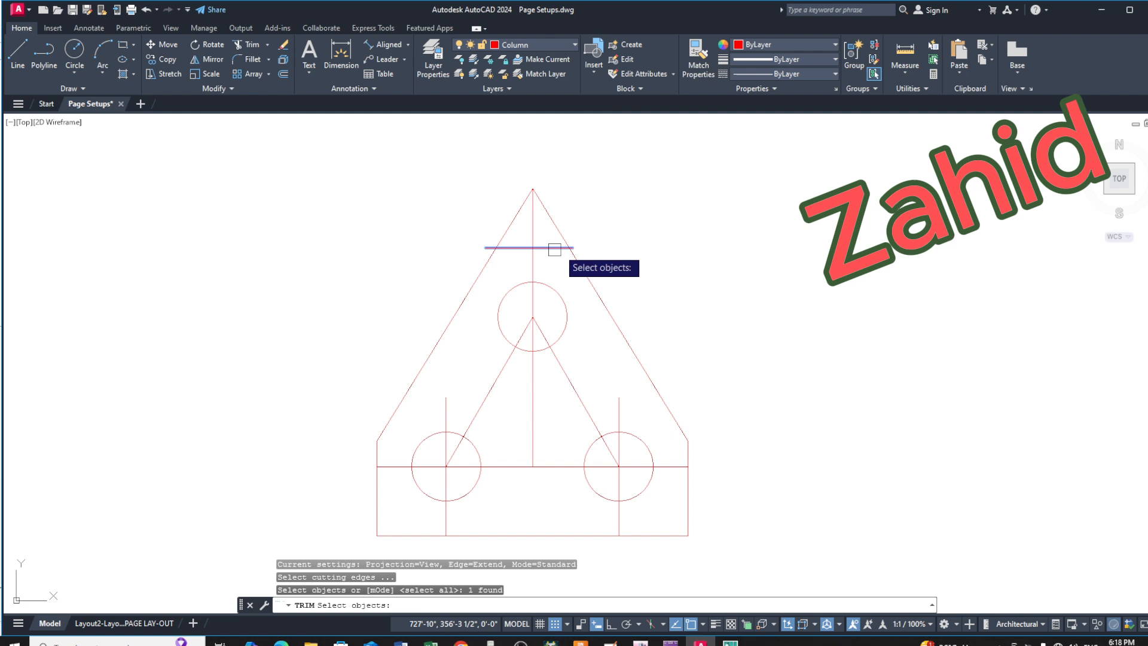
{"action": "key", "text": "Return"}
{"action": "left_click", "coordinate": [627, 236]}
{"action": "left_click", "coordinate": [460, 198]}
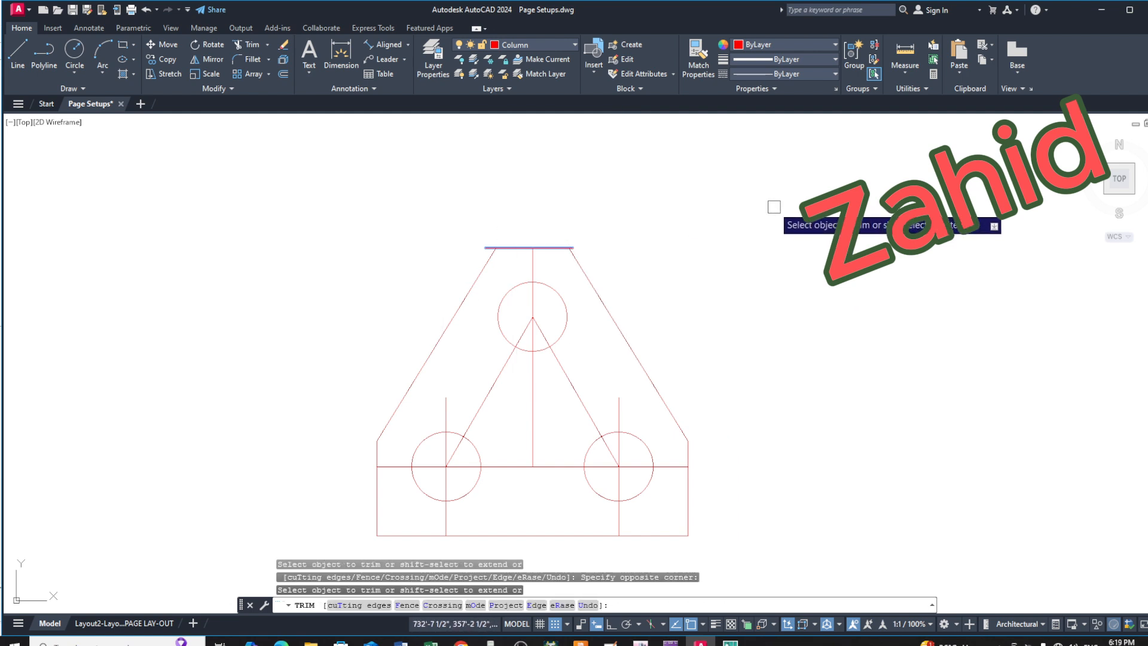
{"action": "key", "text": "Escape"}
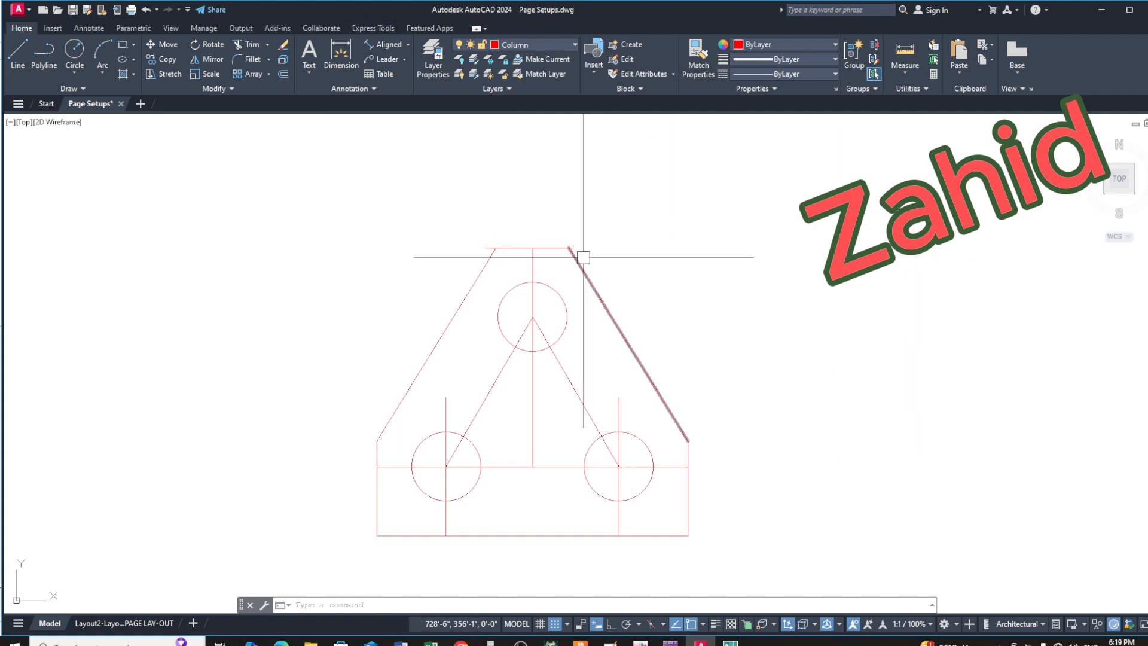
{"action": "key", "text": "ctrl+z"}
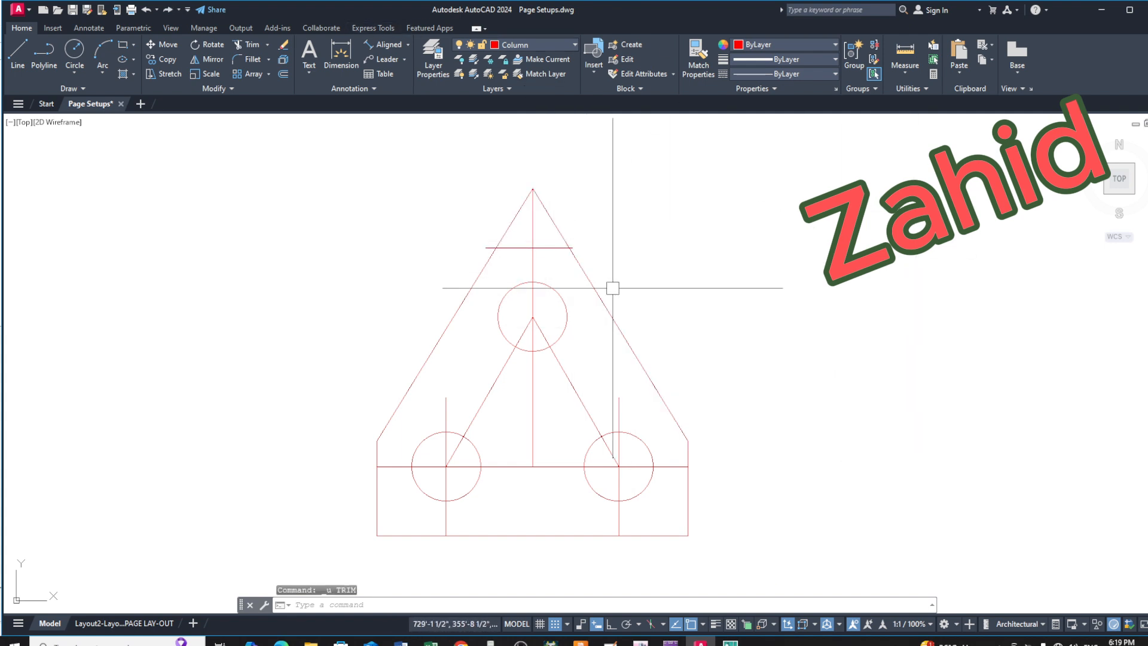